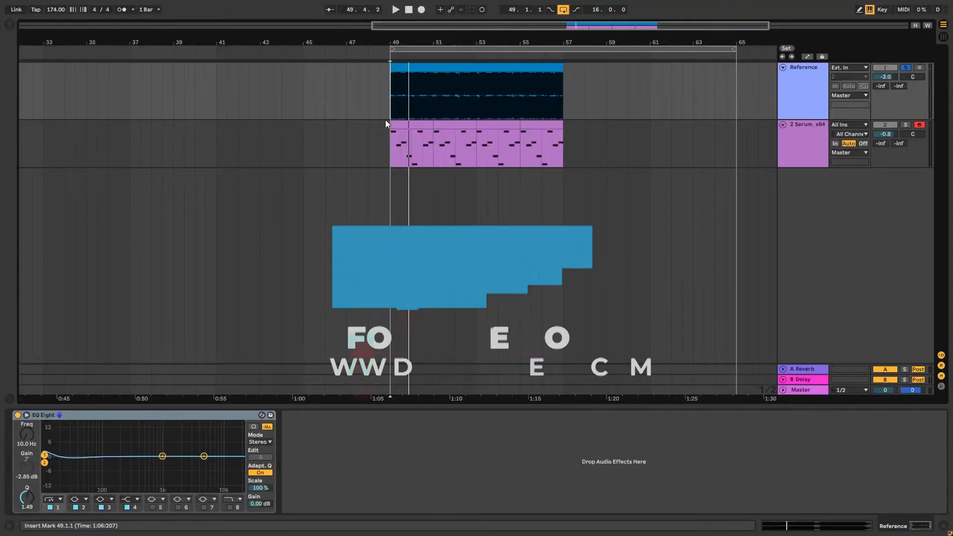
Play back the reference track and the Serum MIDI clip from bar 49 to compare them.
left_click(363, 106)
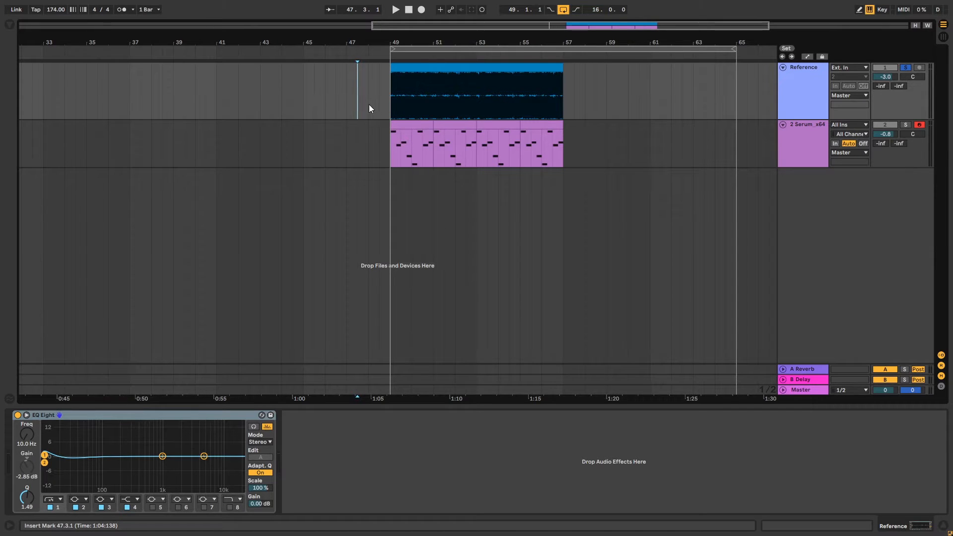
left_click(392, 94)
key("space")
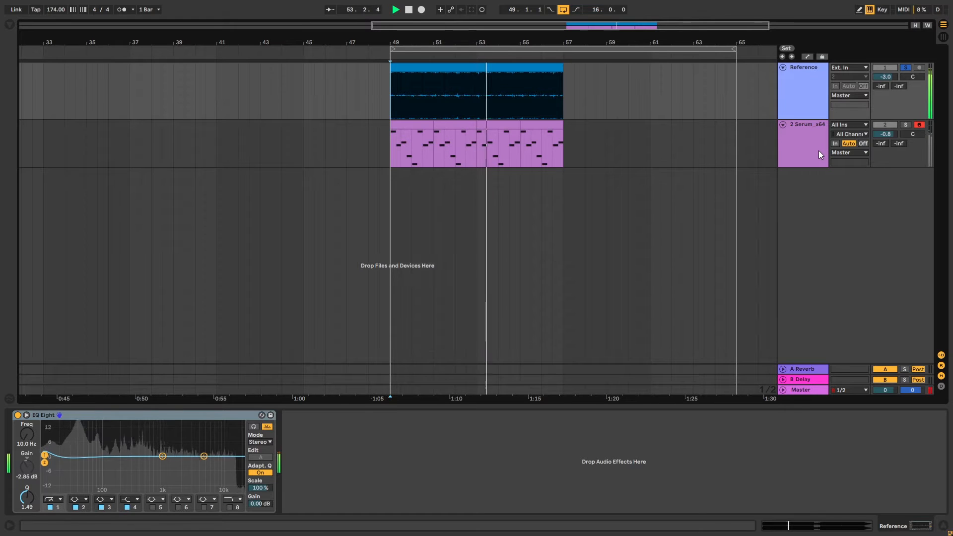
left_click(906, 125)
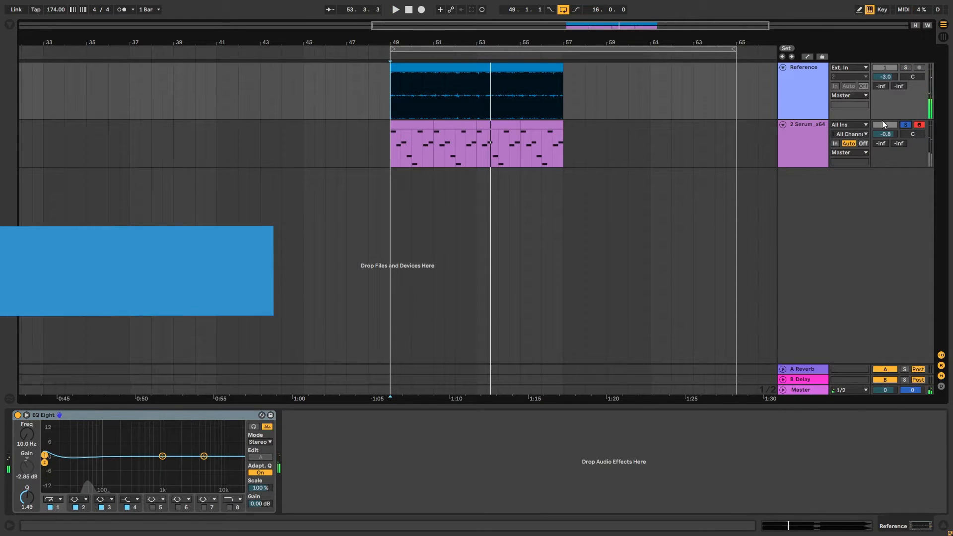
left_click(392, 147)
key("space")
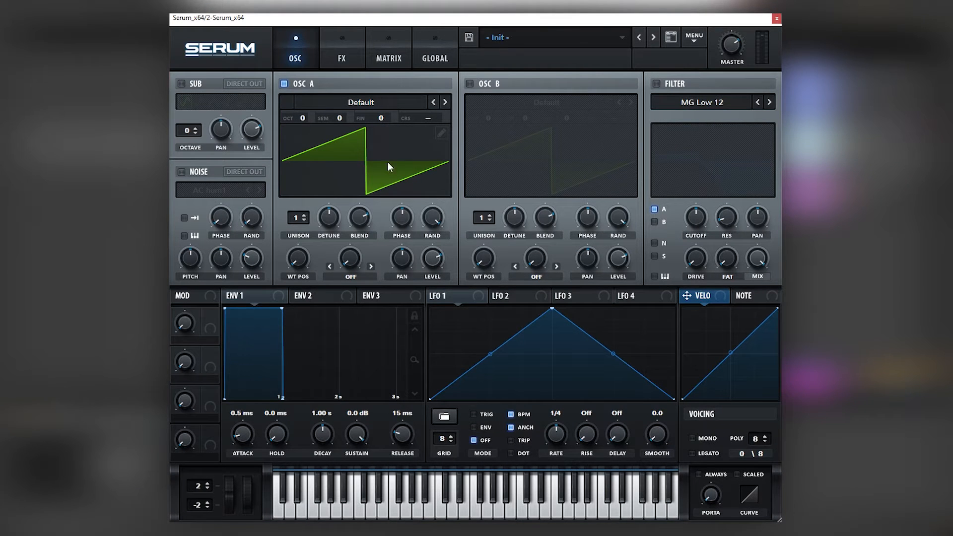
Load the basic sine shape into LFO 2.
left_click(511, 292)
left_click(445, 419)
mouse_move(452, 422)
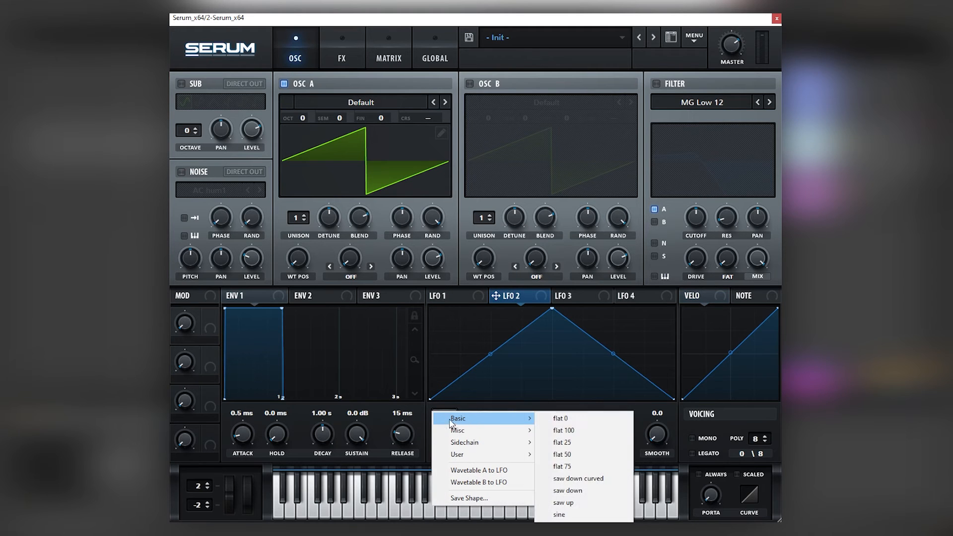
left_click(566, 514)
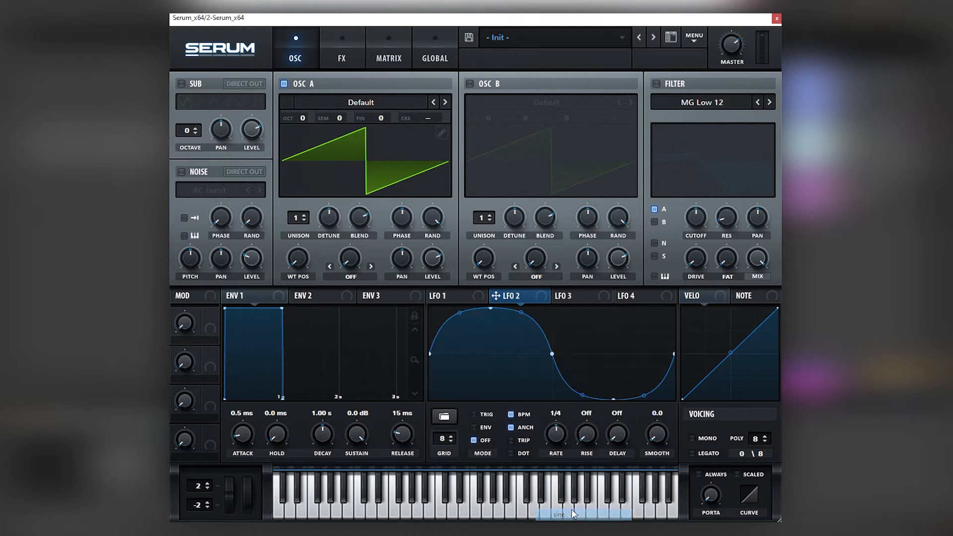
Route LFO 2 to Osc A's pitch and adjust the modulation amount slightly.
left_click_drag(496, 296, 400, 194)
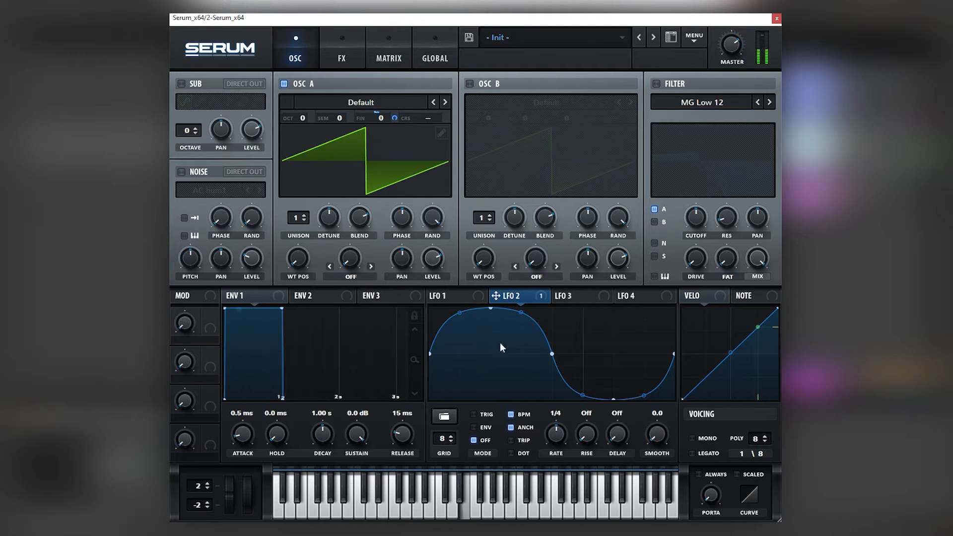
left_click_drag(394, 118, 394, 122)
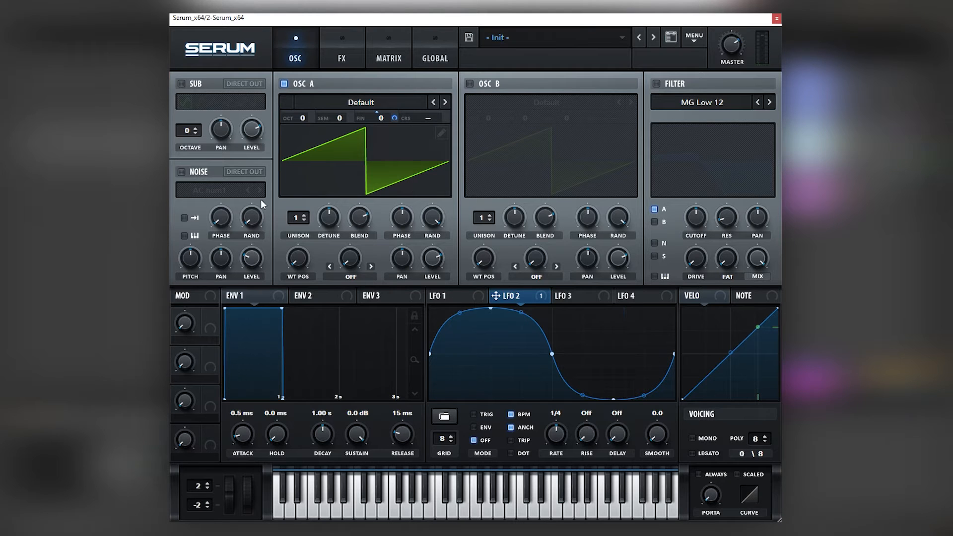
Enable the filter, raise its resonance and drive to 47%, and switch the filter type to MG Low 24.
left_click(656, 83)
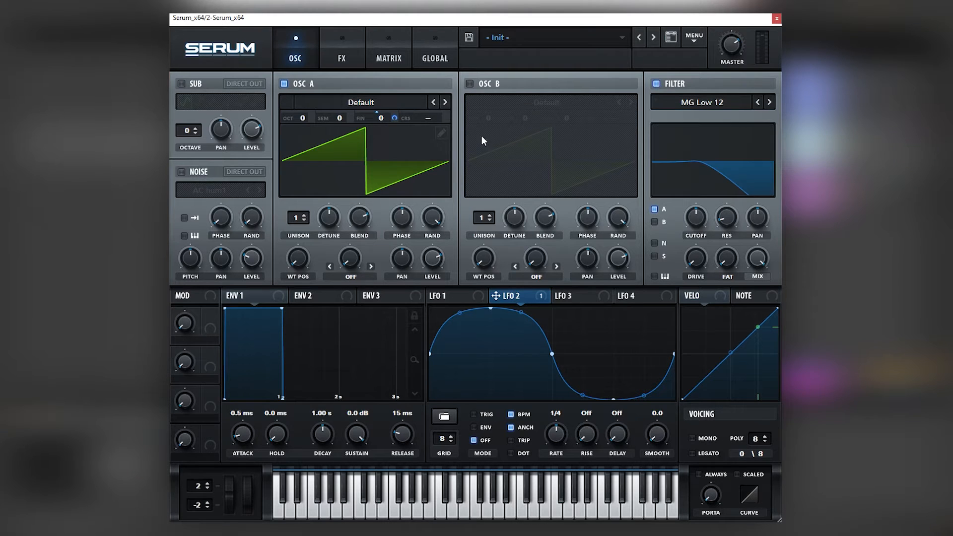
left_click_drag(726, 217, 733, 190)
left_click_drag(701, 256, 715, 207)
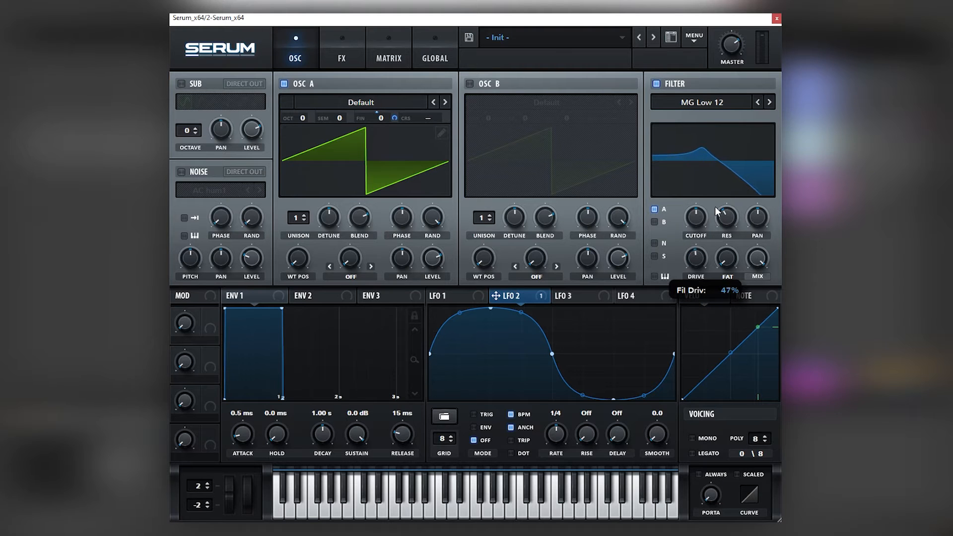
left_click(770, 102)
left_click(769, 102)
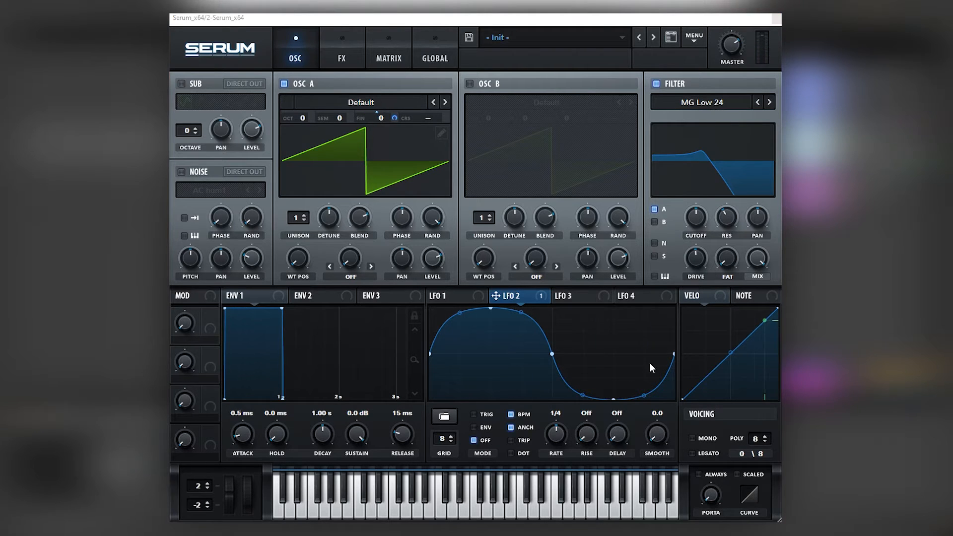
Route Note tracking to the filter cutoff and lower the cutoff.
left_click_drag(748, 299, 695, 221)
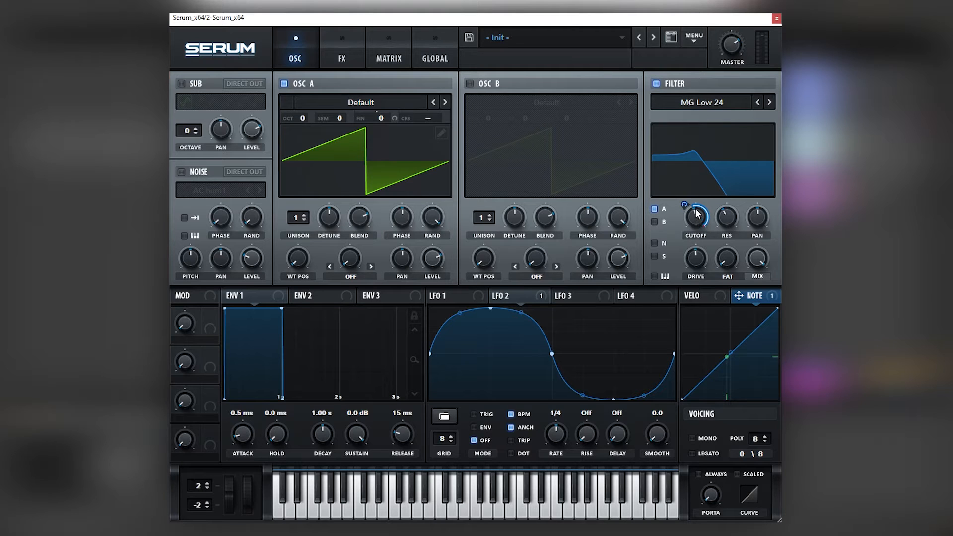
mouse_move(693, 227)
left_click_drag(690, 210, 684, 250)
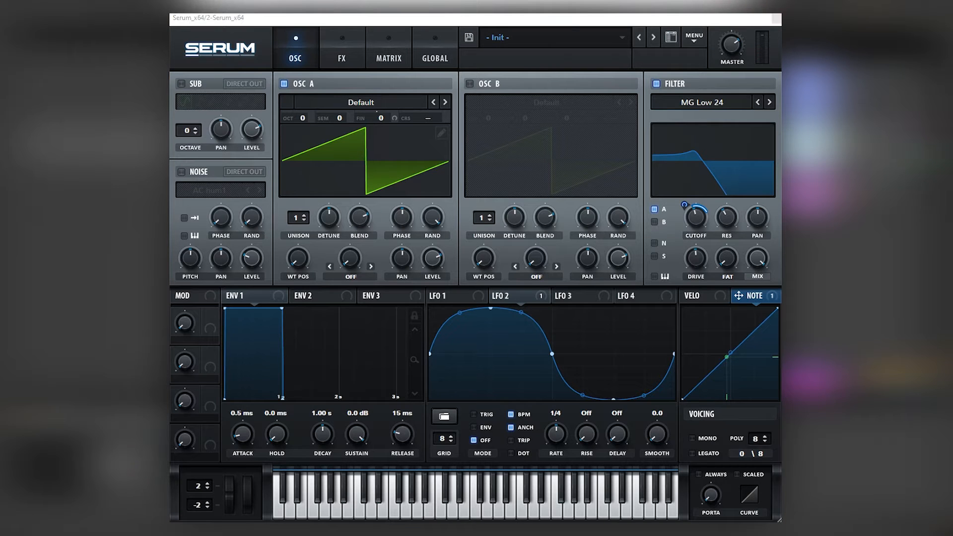
Route LFO 1 to Osc A's level.
left_click(447, 296)
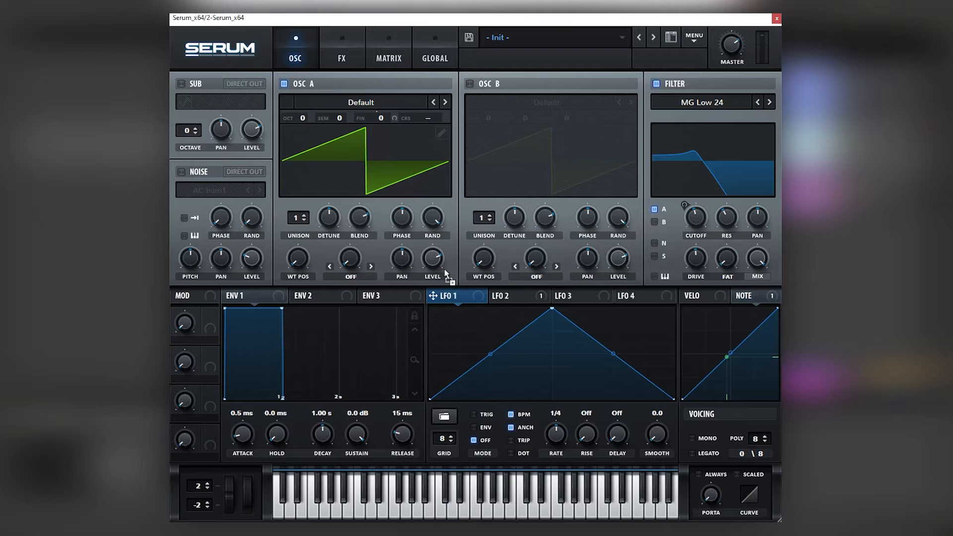
left_click_drag(445, 274, 432, 257)
Reshape LFO 1 into a fast rise with a curved decay and adjust its modulation depth on Osc A level.
left_click_drag(552, 309, 461, 308)
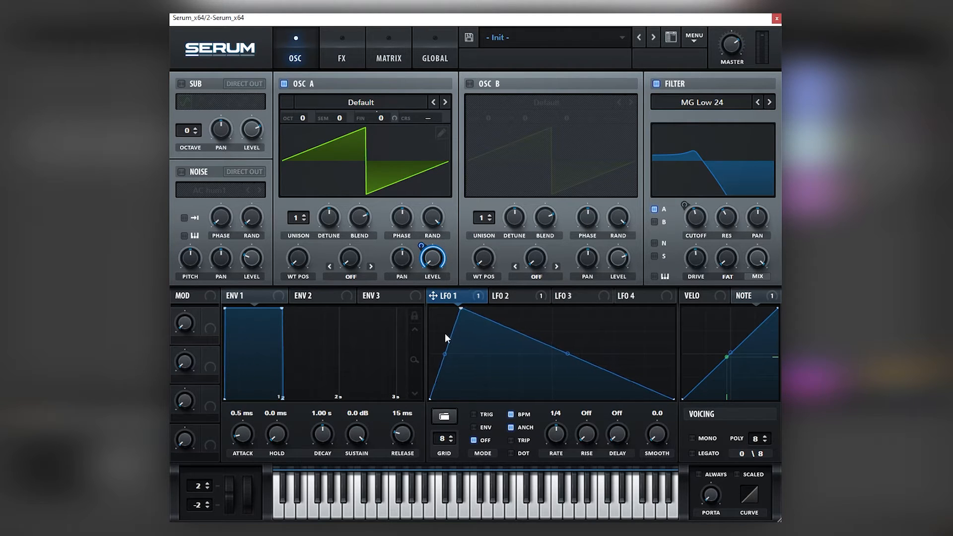
left_click_drag(445, 354, 445, 333)
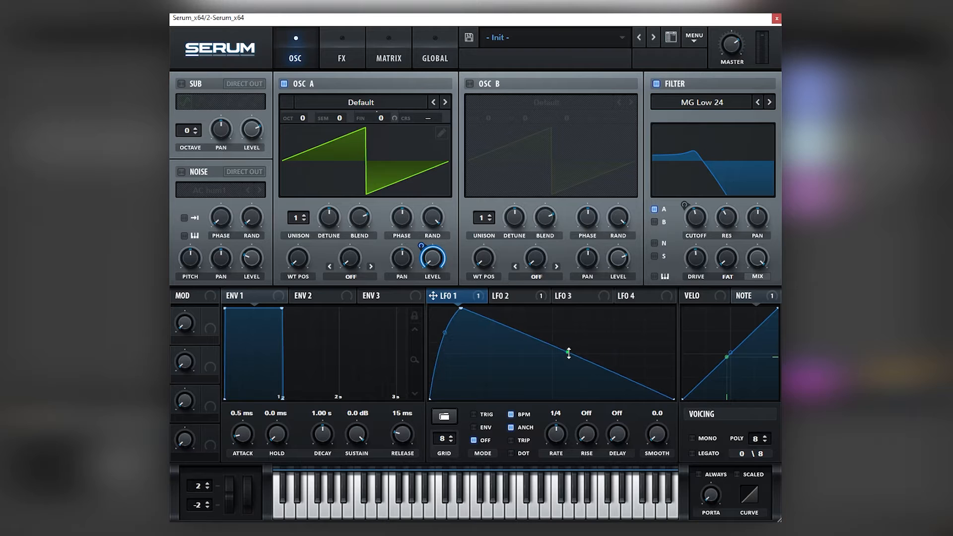
left_click_drag(569, 353, 568, 313)
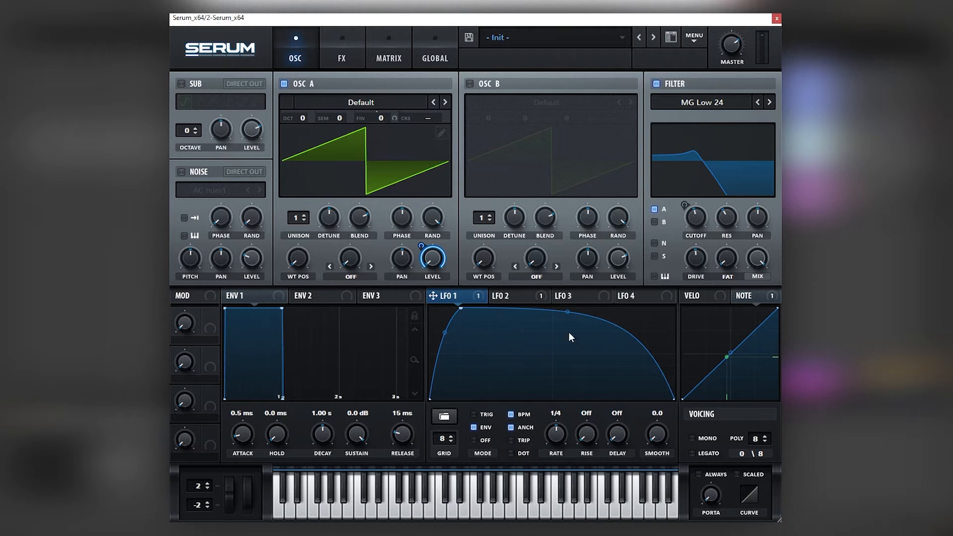
left_click_drag(568, 313, 568, 335)
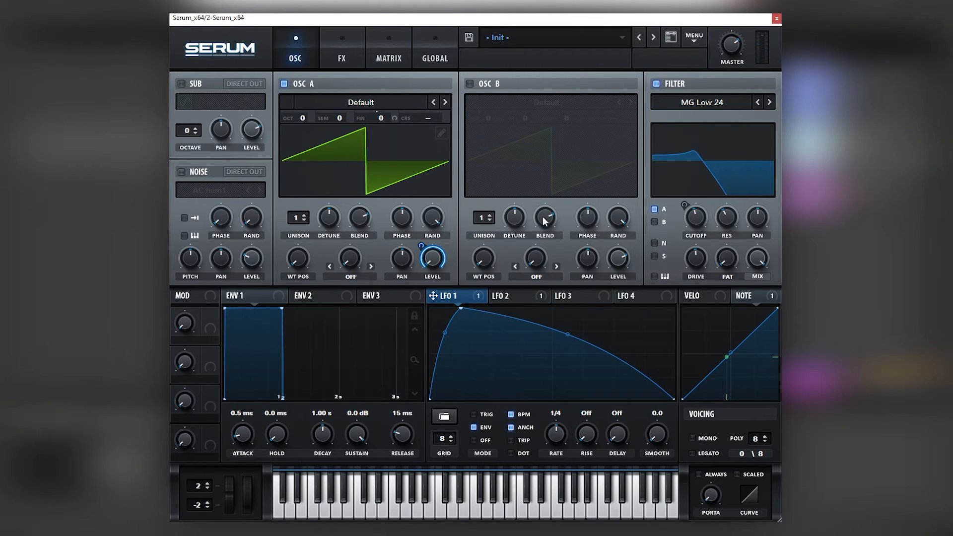
left_click_drag(425, 250, 423, 263)
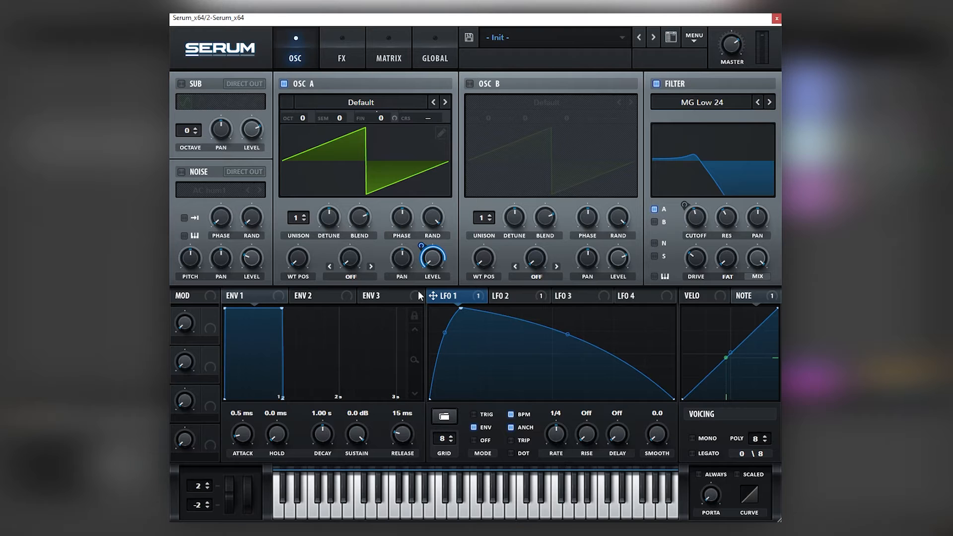
Assign Macro 1 and LFO 3 to the filter cutoff.
left_click(591, 303)
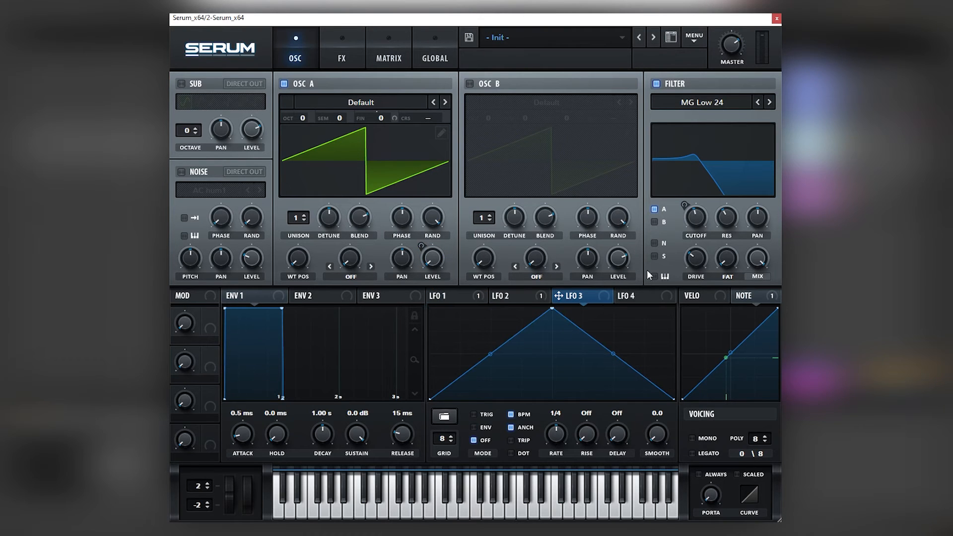
left_click_drag(209, 318, 672, 240)
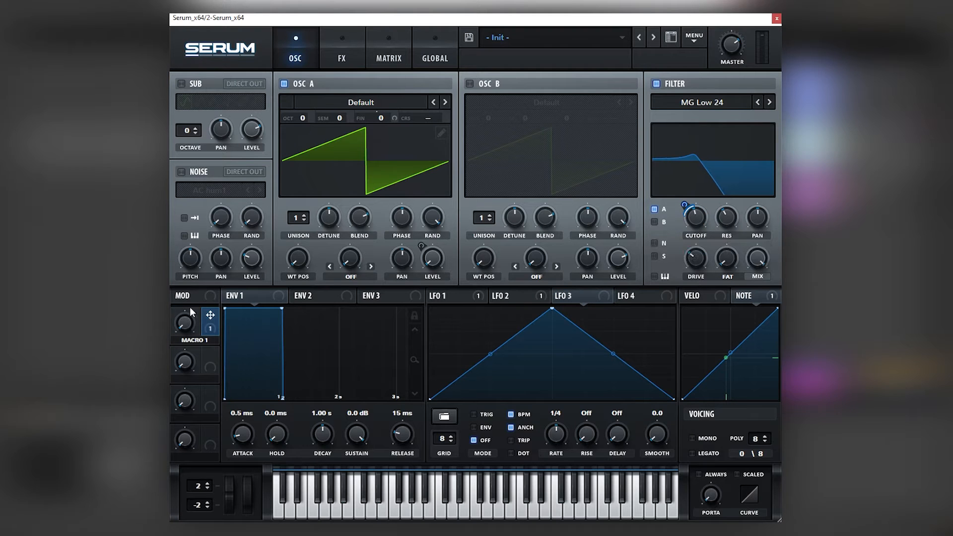
left_click_drag(555, 298, 695, 218)
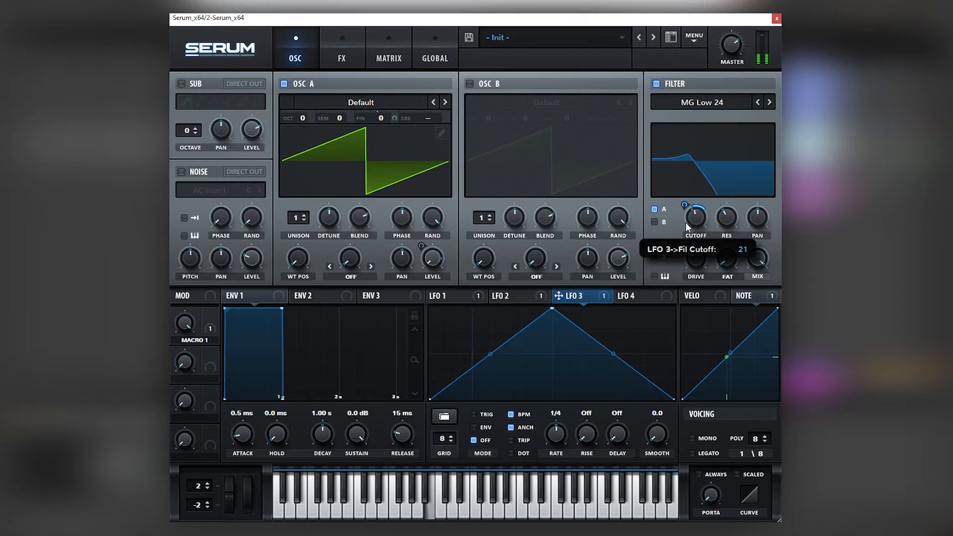
Set LFO 3 to envelope mode and reshape it into a fast rise with a long curved decay.
left_click(483, 428)
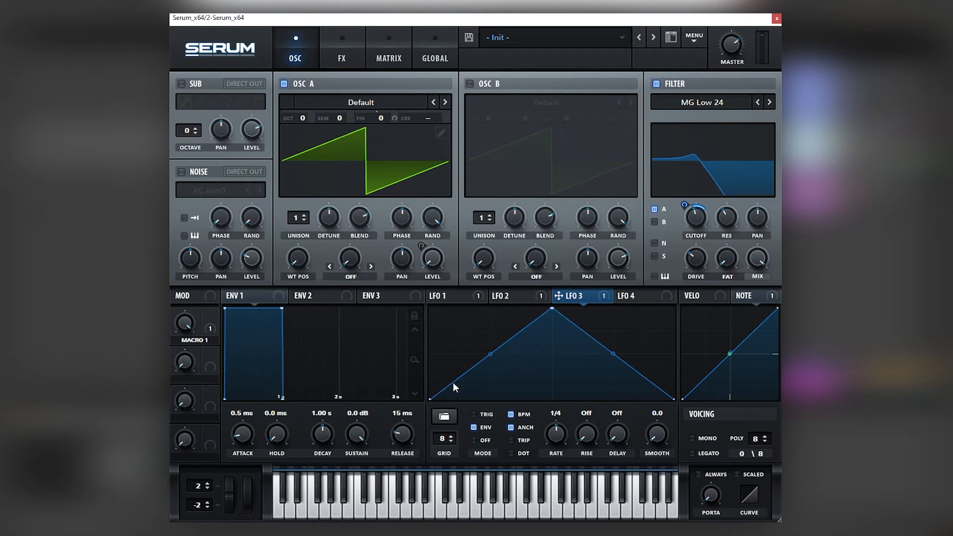
left_click_drag(548, 312, 459, 314)
left_click_drag(567, 356, 567, 372)
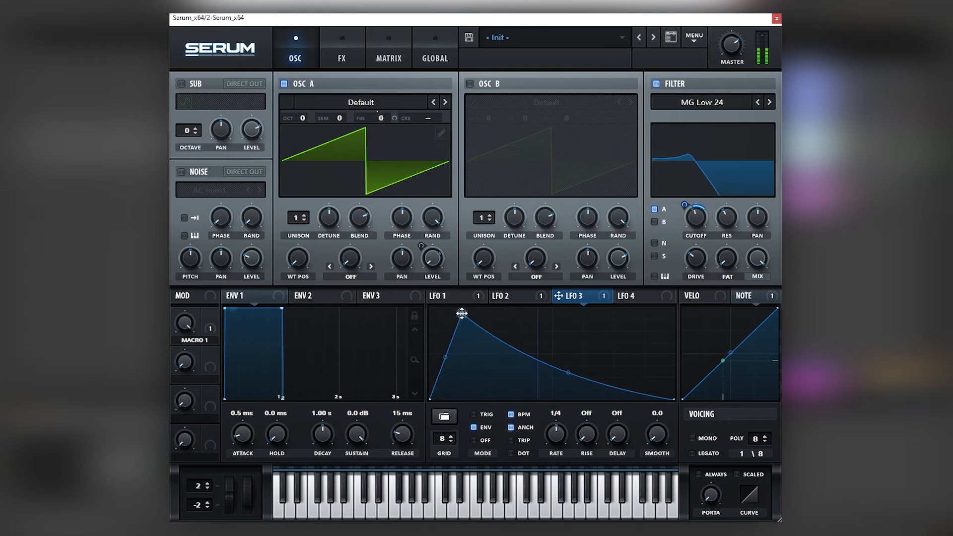
left_click_drag(458, 313, 484, 313)
left_click_drag(580, 372, 584, 355)
left_click_drag(464, 360, 462, 330)
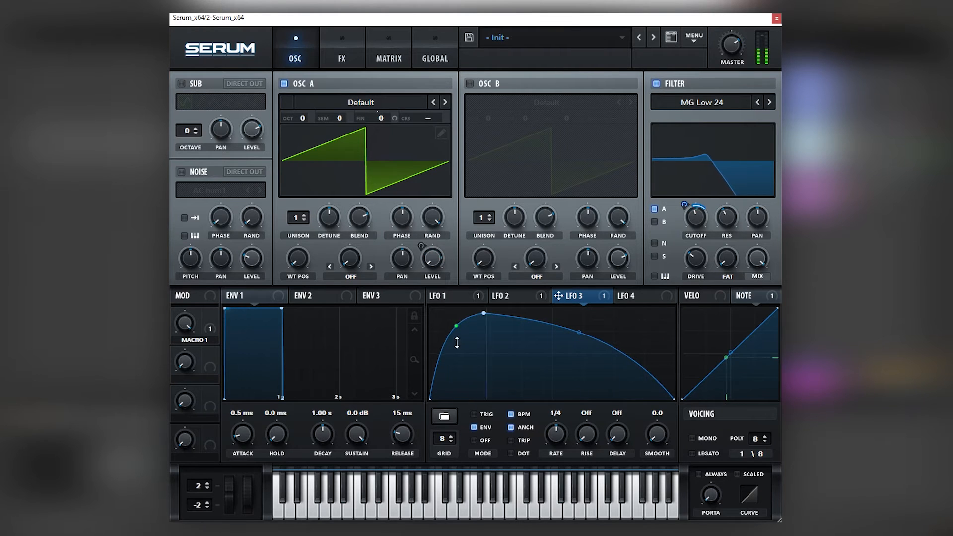
left_click_drag(579, 332, 579, 329)
left_click_drag(485, 315, 485, 310)
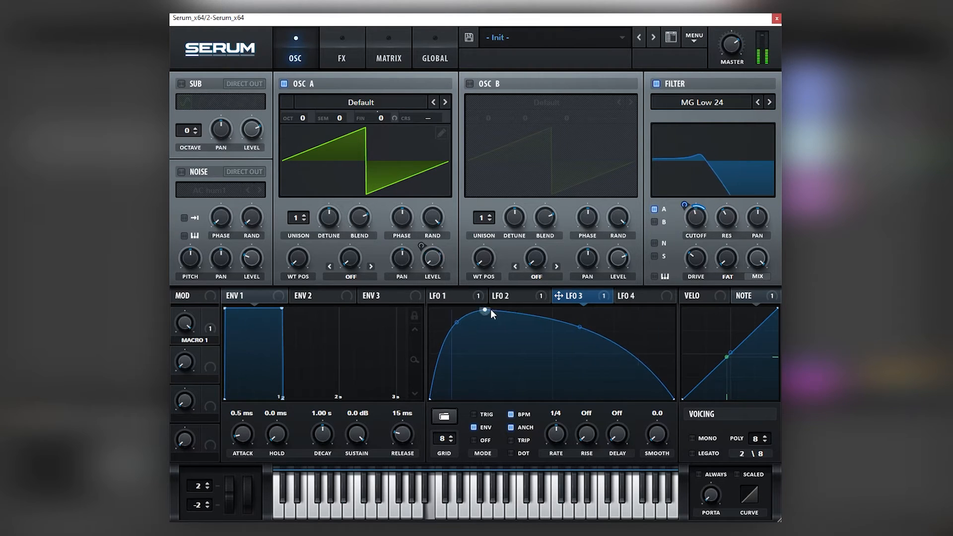
Assign Macro 2 as a modulator and reapply LFO 3 to the filter cutoff.
mouse_move(684, 204)
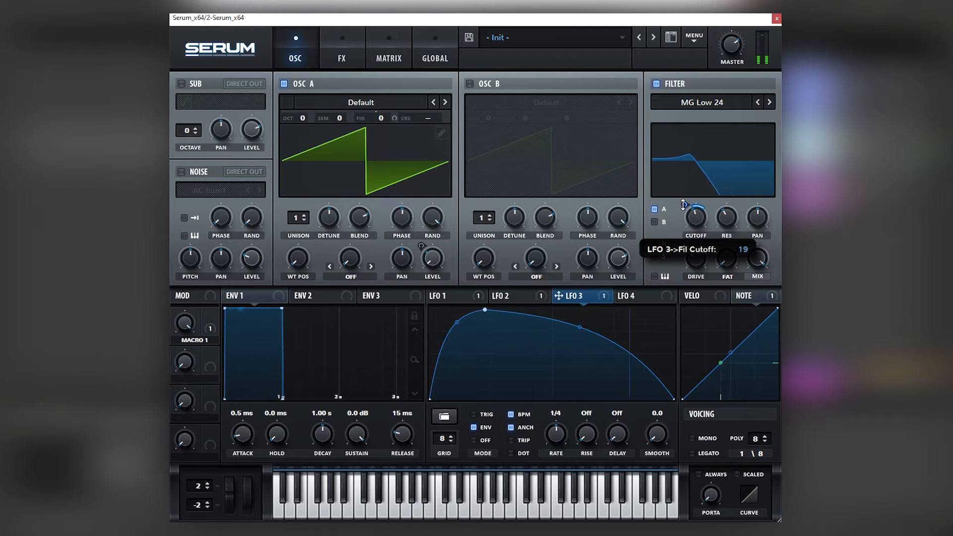
left_click_drag(211, 353, 210, 412)
left_click_drag(571, 302, 688, 221)
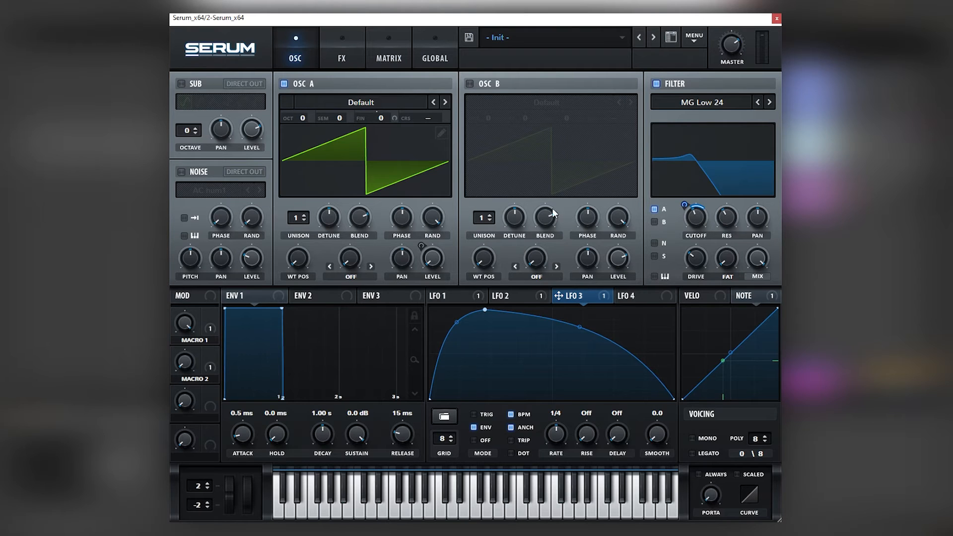
Open the effects page and enable Hyper/Dimension.
left_click(349, 66)
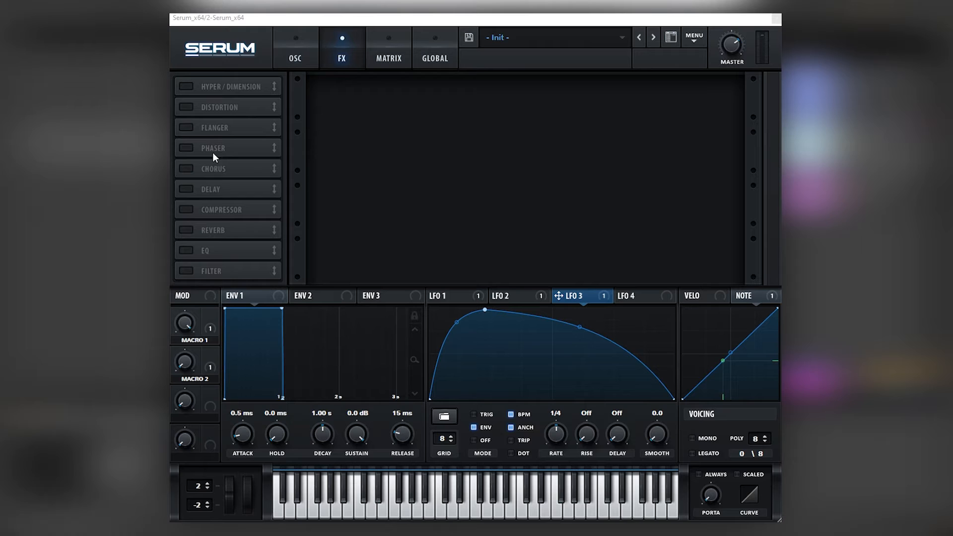
left_click(187, 89)
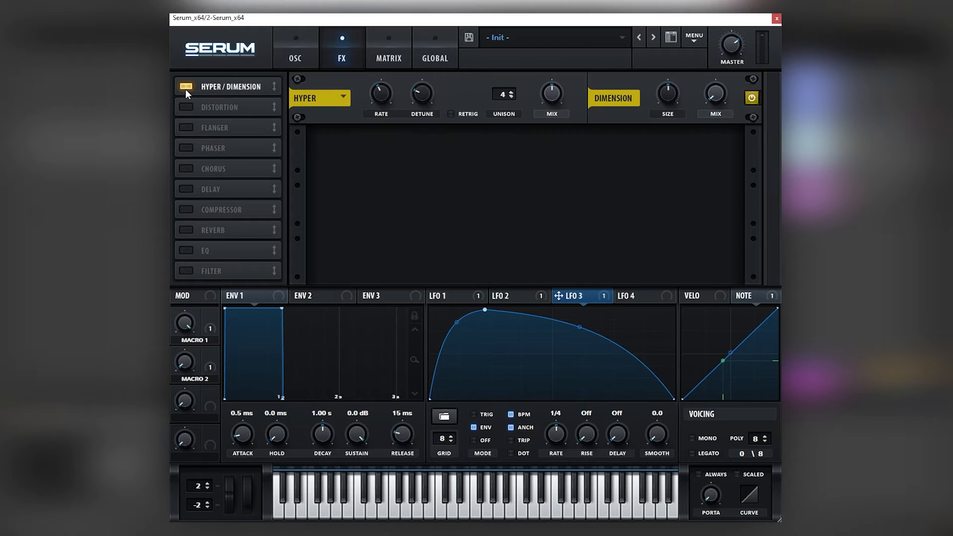
Enable the compressor in multiband mode, raise its gain and adjust its mix.
left_click(187, 210)
left_click(603, 169)
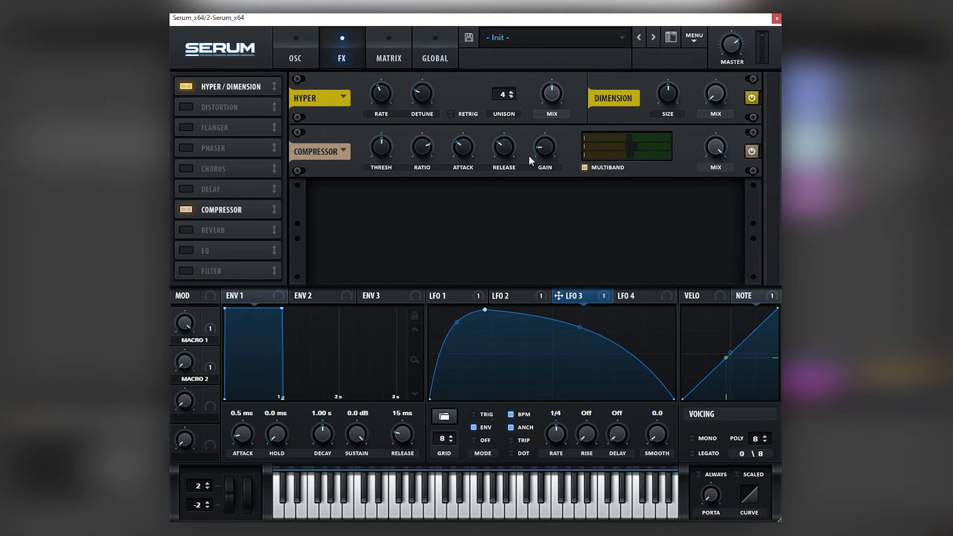
left_click_drag(526, 154, 526, 121)
left_click_drag(708, 151, 697, 204)
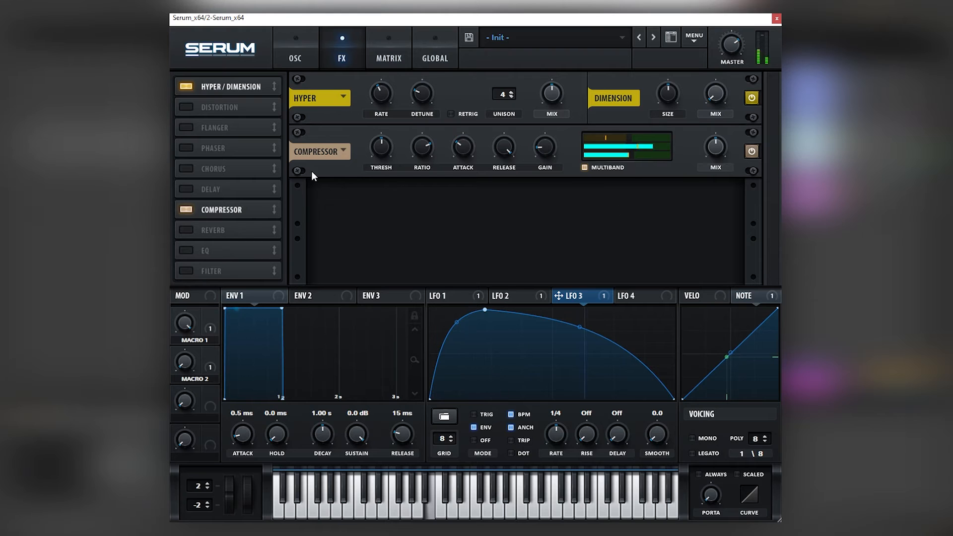
Enable Delay and Reverb effects and raise the reverb mix.
left_click(219, 189)
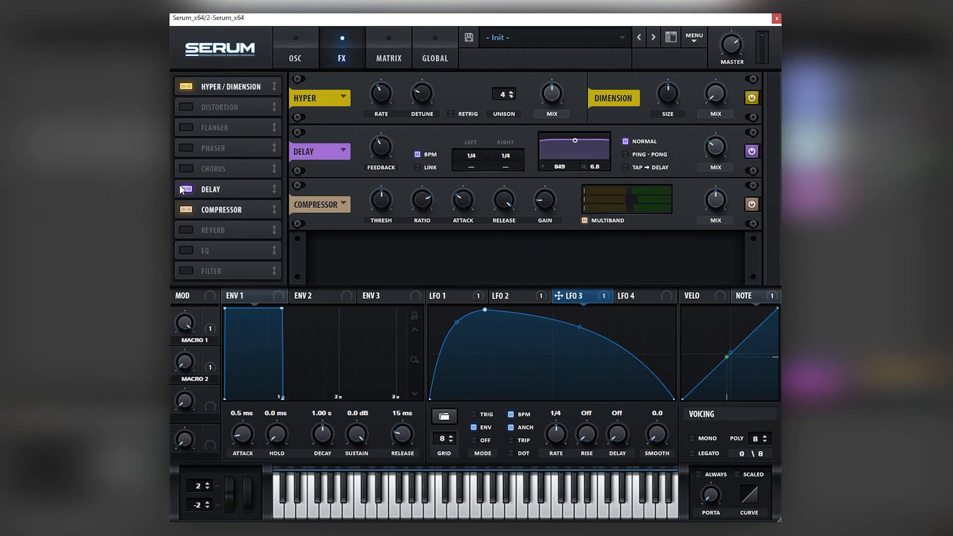
left_click(189, 231)
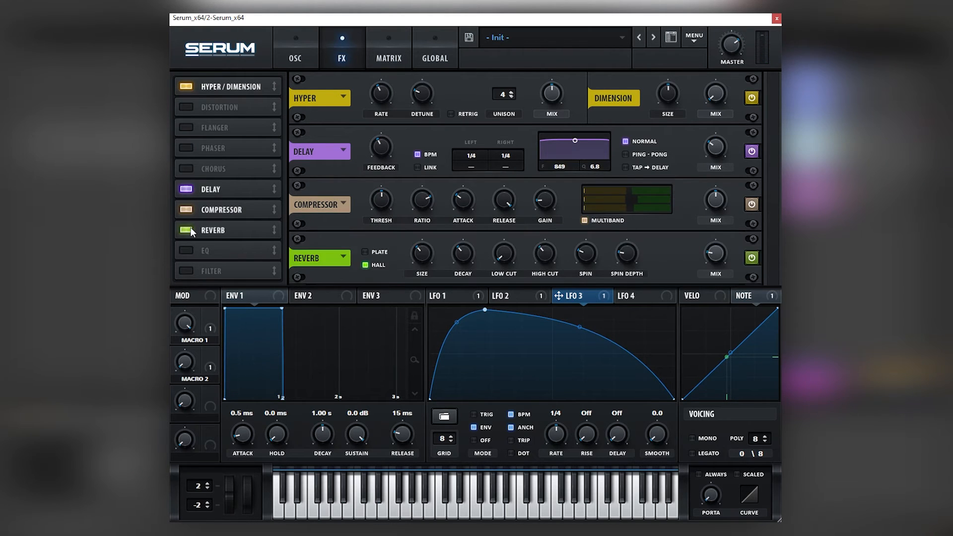
left_click_drag(702, 250, 714, 234)
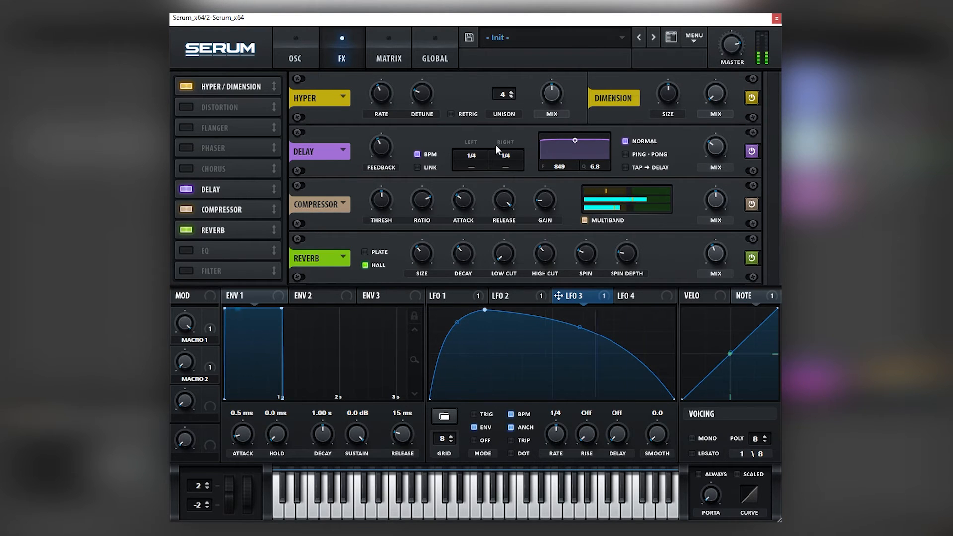
Return to the oscillator page and bypass, then reactivate, all LFO 3 destinations to compare the sound.
left_click(295, 50)
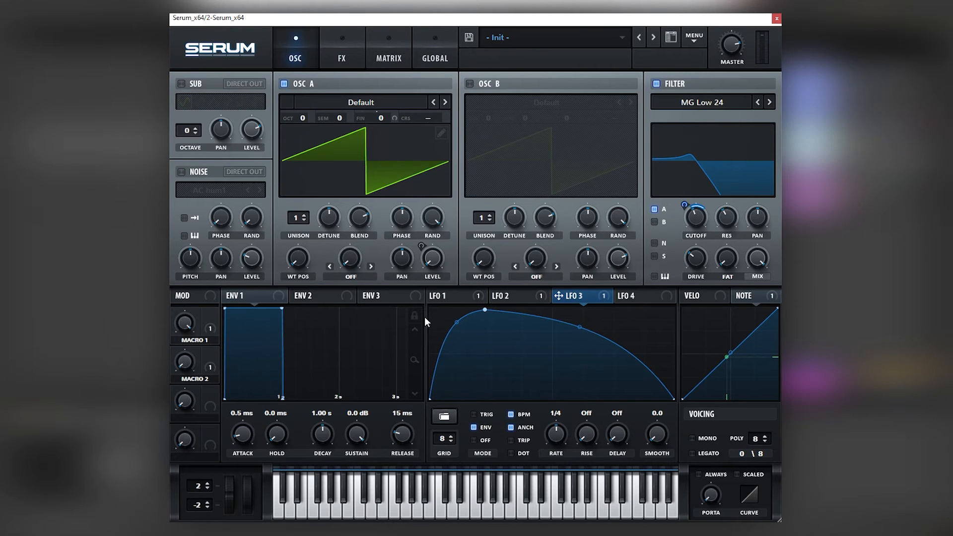
left_click(455, 297)
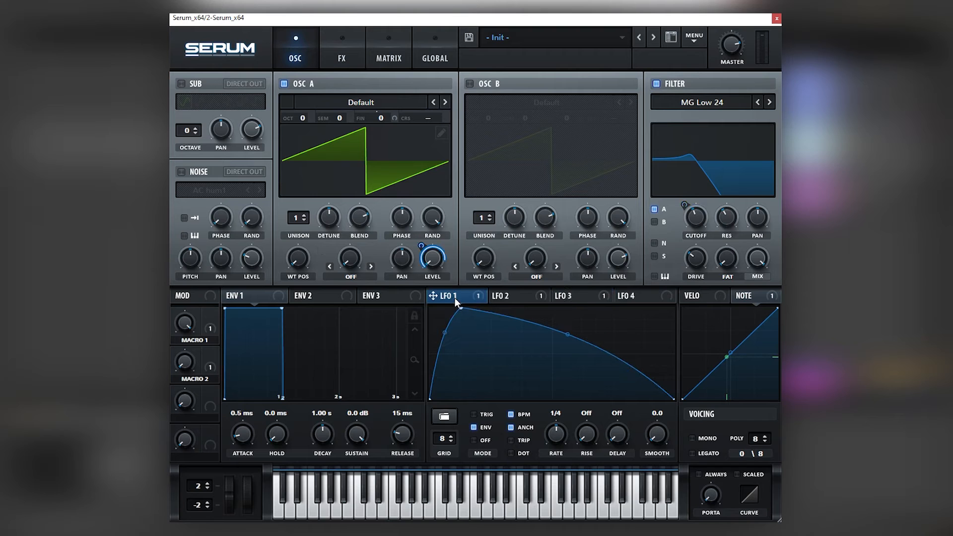
left_click(601, 296)
right_click(598, 294)
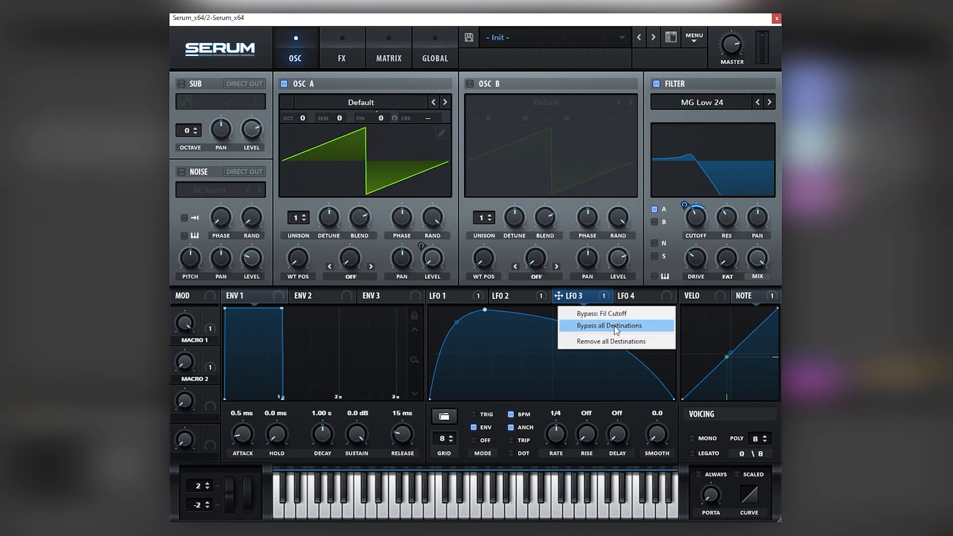
left_click(454, 297)
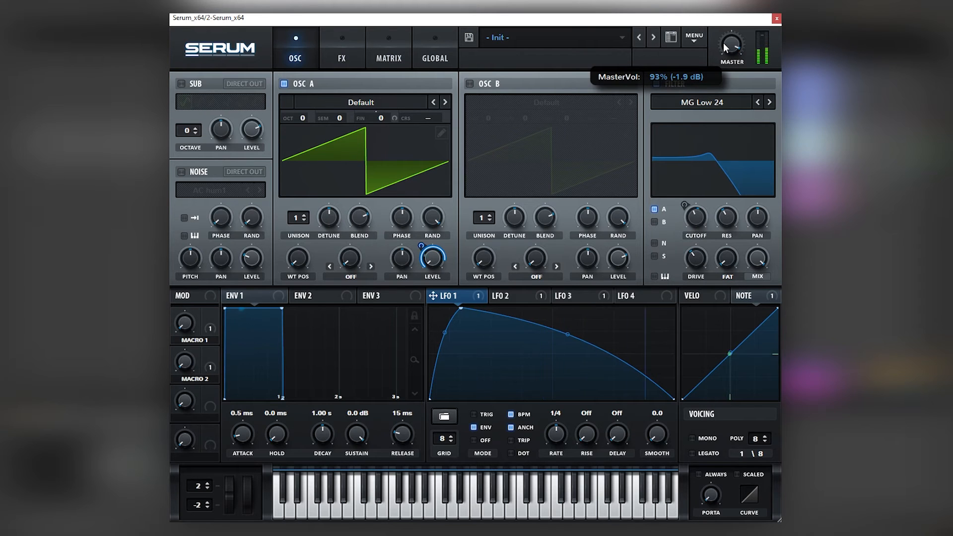
right_click(554, 301)
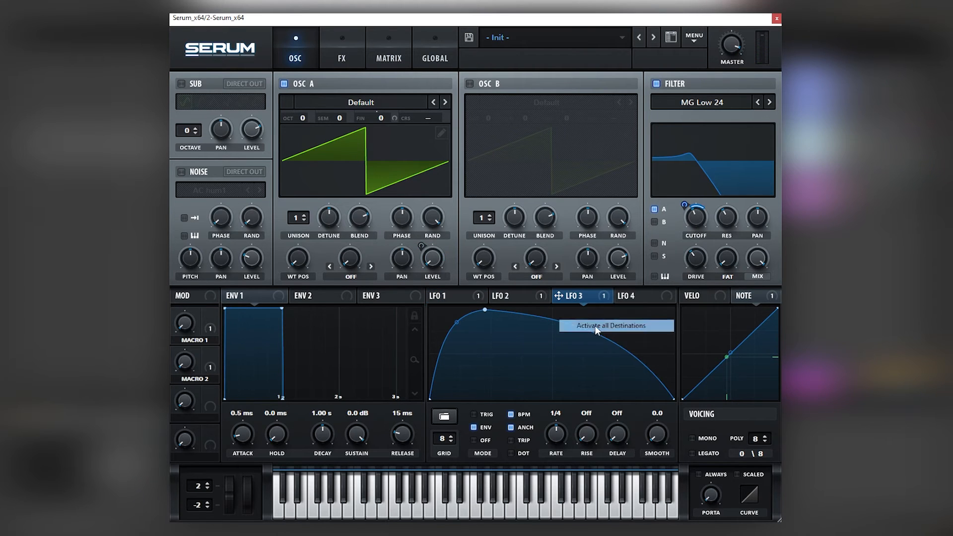
left_click(595, 326)
Toggle the bypass of LFO 1's modulation on Oscillator A's level to audition the difference.
right_click(459, 295)
left_click(438, 271)
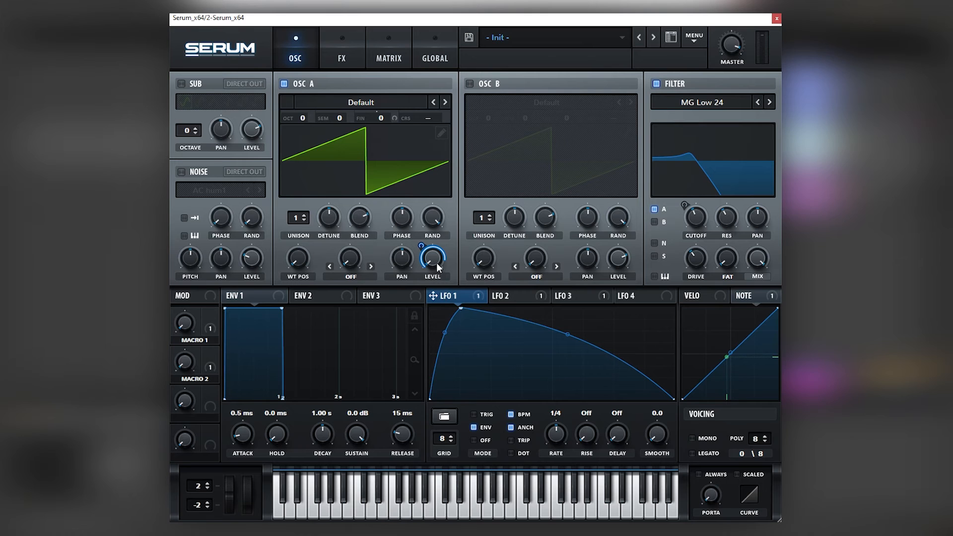
right_click(437, 263)
left_click(447, 273)
left_click(565, 298)
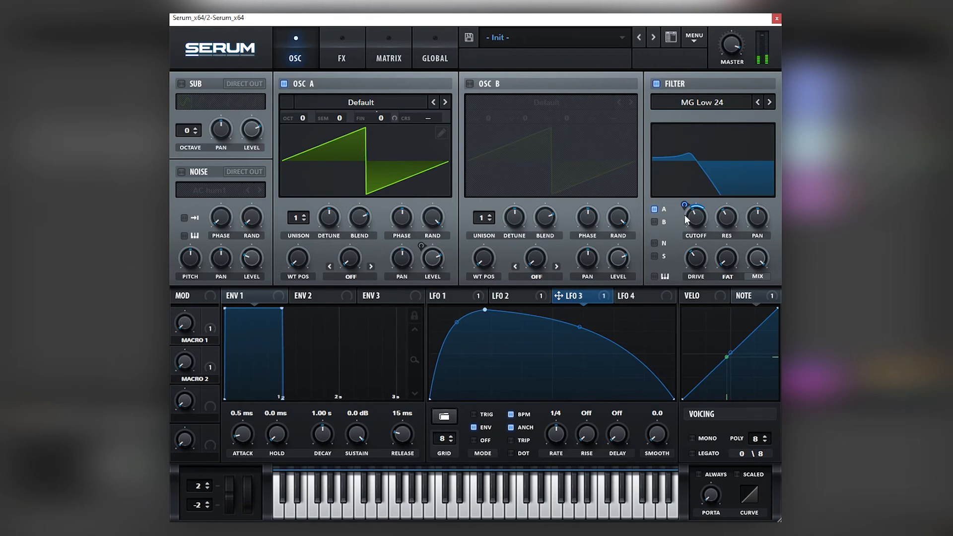
left_click(206, 324)
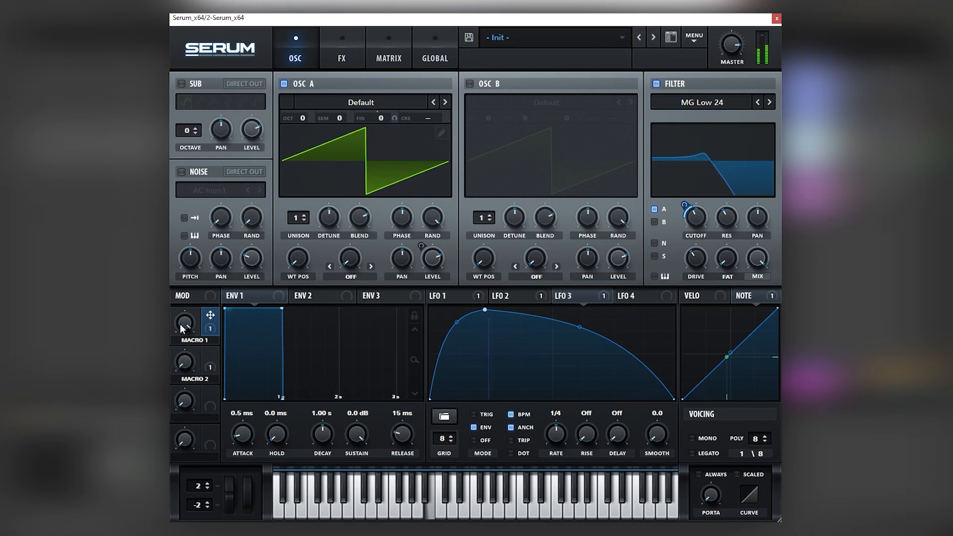
right_click(434, 260)
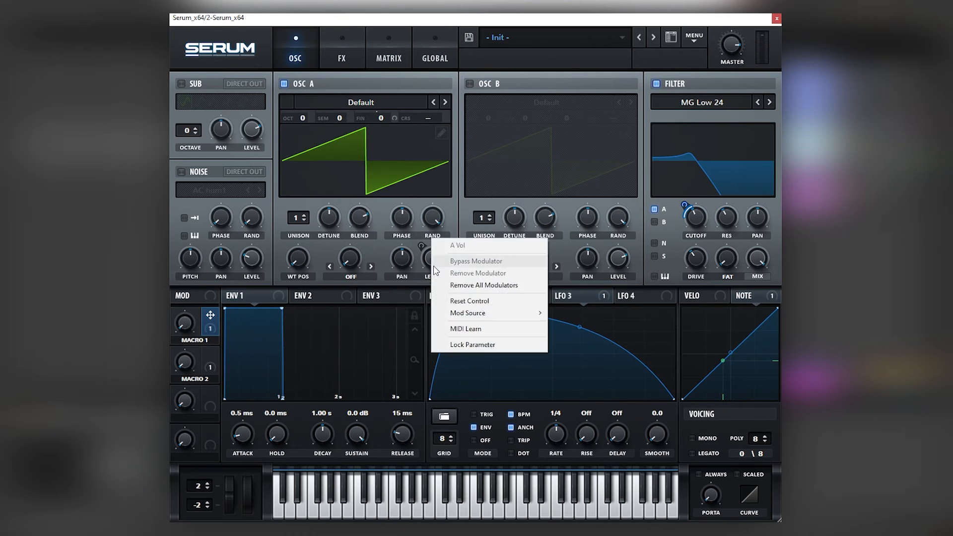
left_click_drag(431, 259, 432, 298)
left_click(441, 300)
right_click(431, 266)
left_click(448, 263)
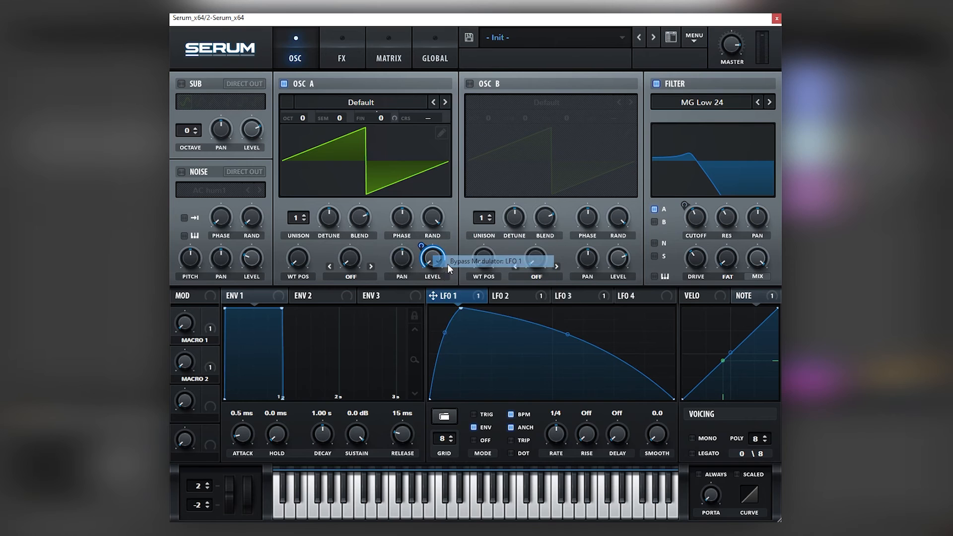
Bypass all of LFO 3's modulation destinations.
right_click(590, 296)
left_click(599, 326)
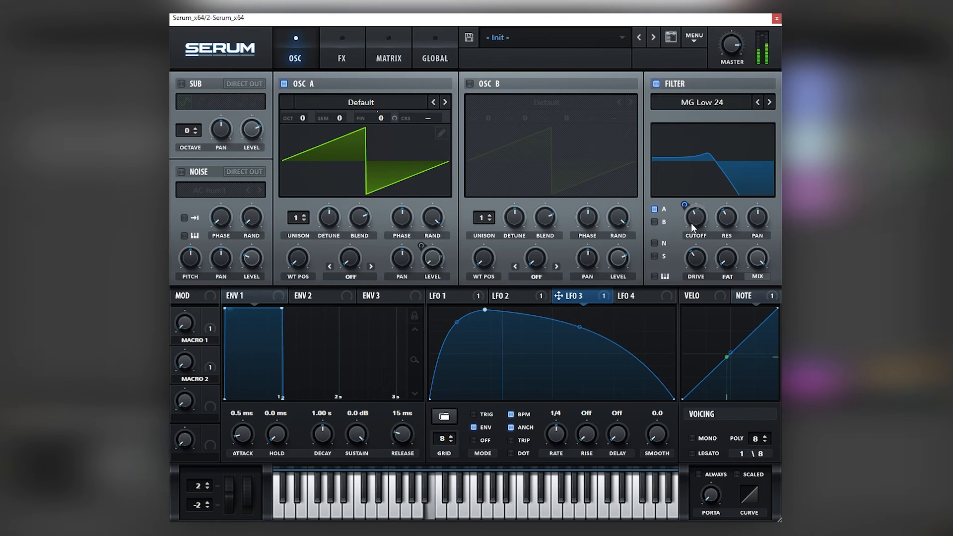